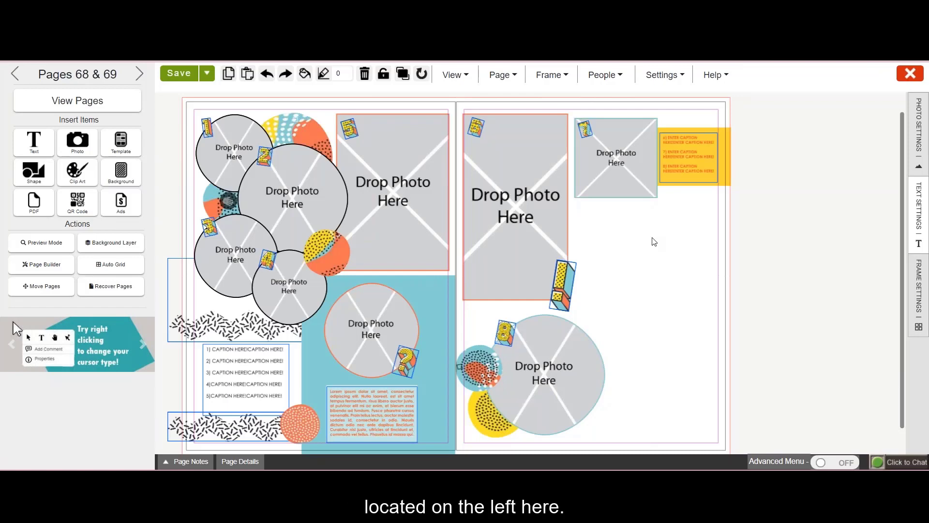
# Create and save a new text style 'Headline' in Tw Cen MT Condensed Extra Bold, size 40.
pyautogui.click(44, 149)
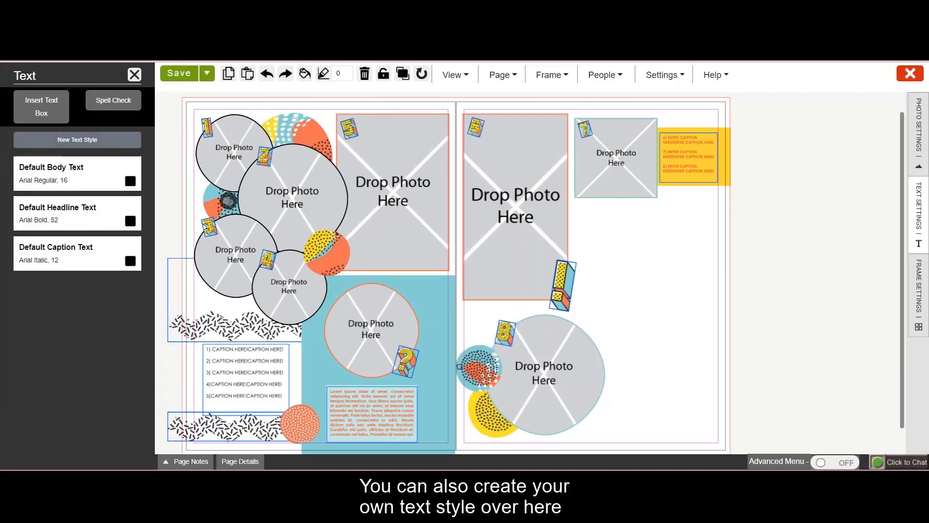
pyautogui.moveTo(77, 253)
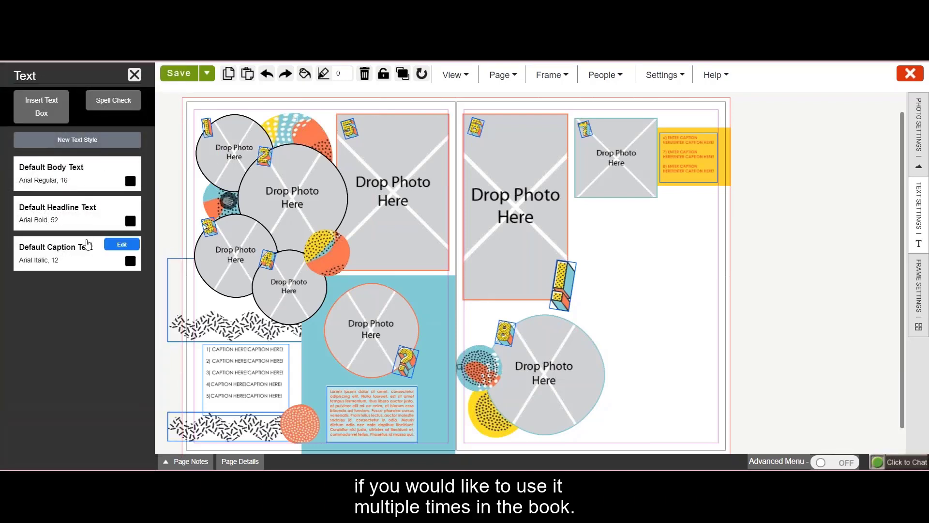
pyautogui.click(93, 140)
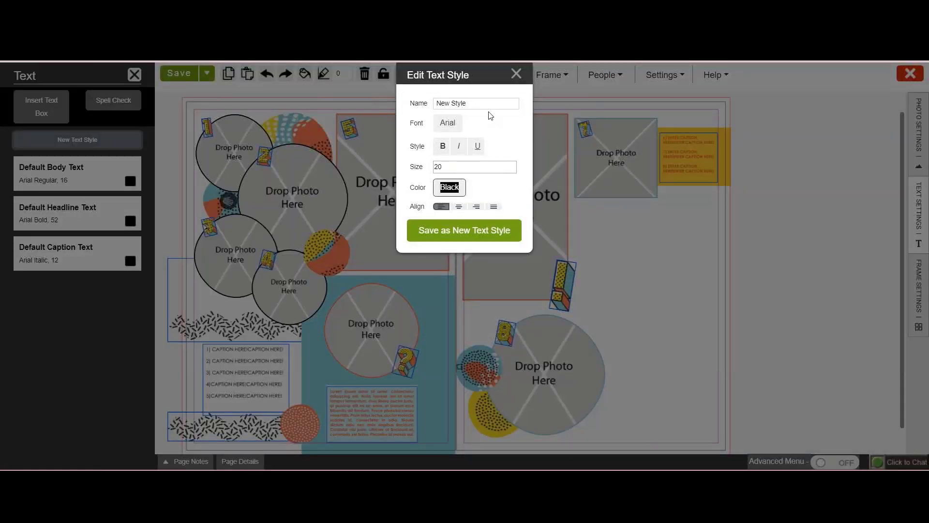
pyautogui.doubleClick(459, 104)
pyautogui.tripleClick(485, 103)
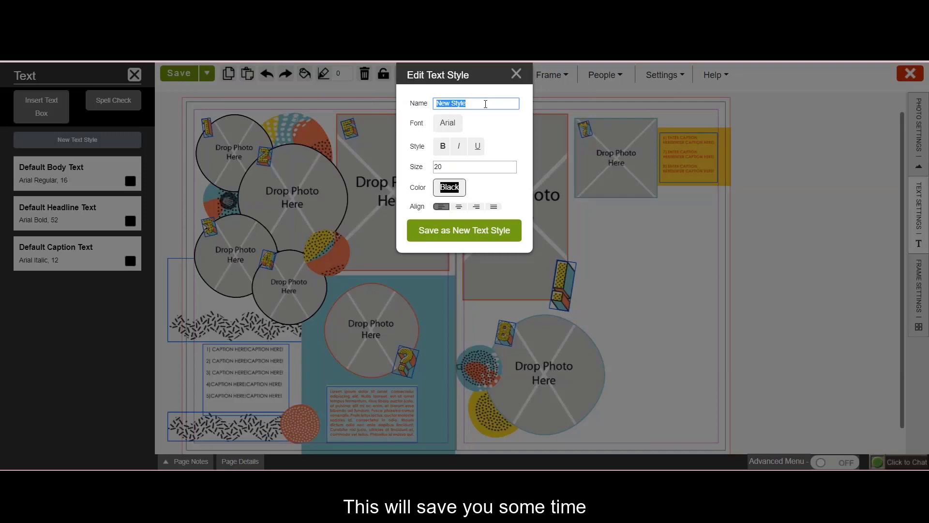
pyautogui.write('Headline')
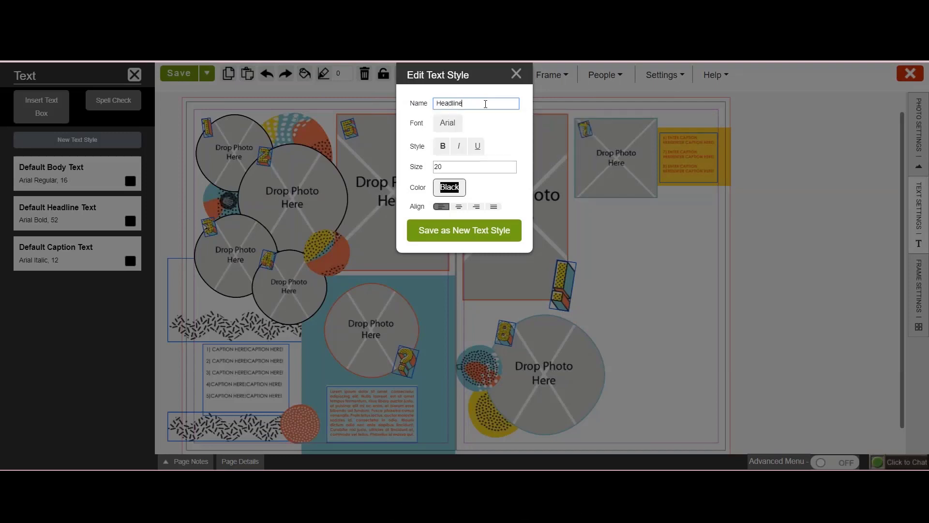
pyautogui.click(448, 122)
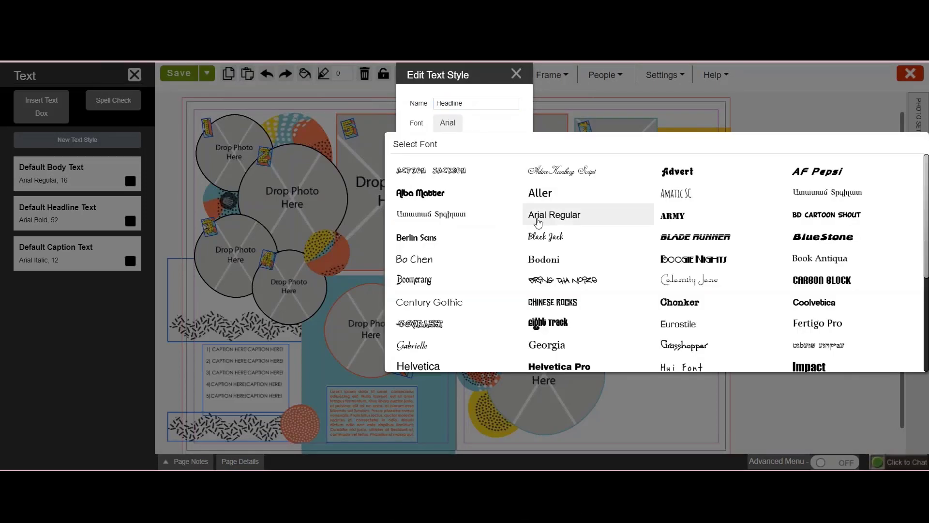
pyautogui.scroll(-2, 551, 233)
pyautogui.scroll(-3, 581, 262)
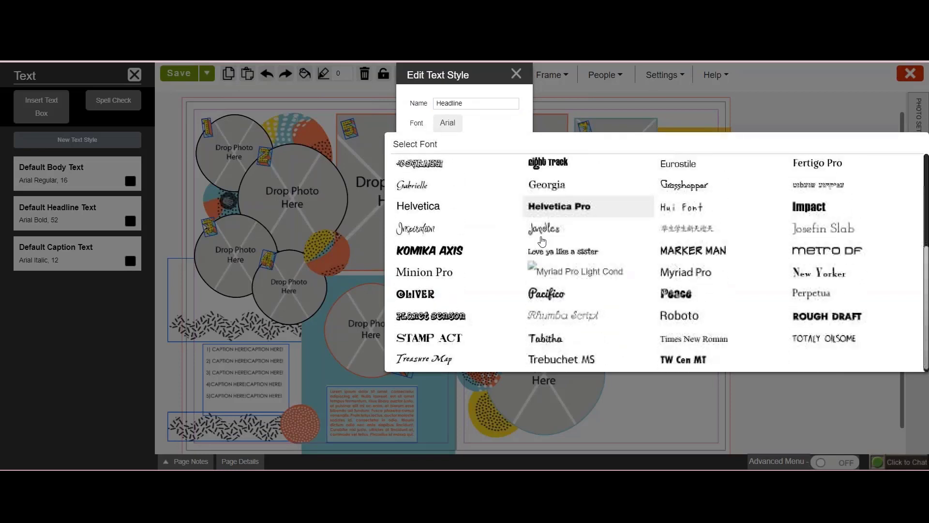
pyautogui.click(683, 355)
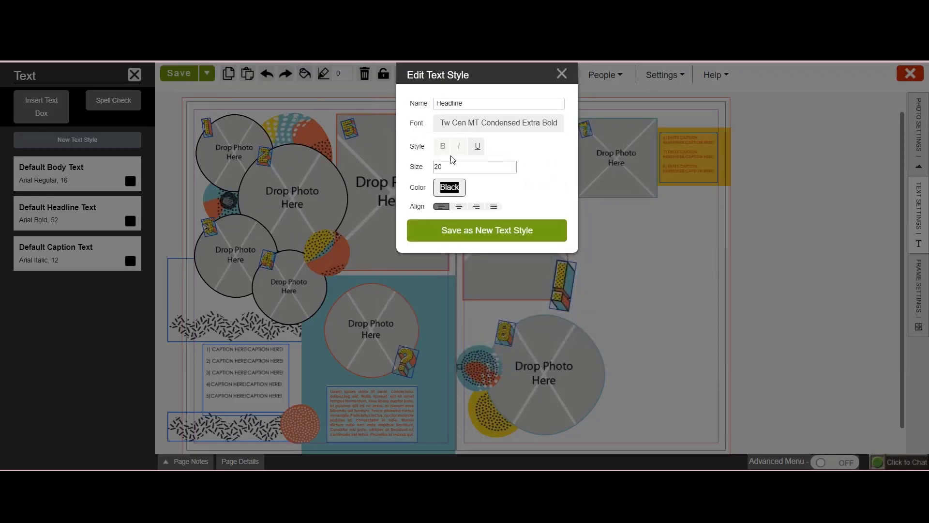
pyautogui.moveTo(448, 166); pyautogui.dragTo(419, 169)
pyautogui.click(466, 231)
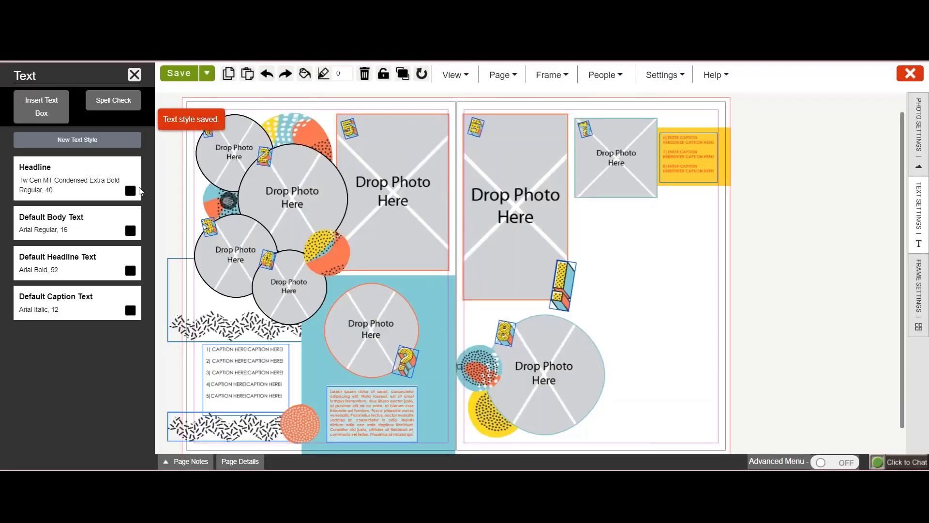
# Insert a Headline-style text box below the small photo frame and move the quick menu aside.
pyautogui.click(66, 184)
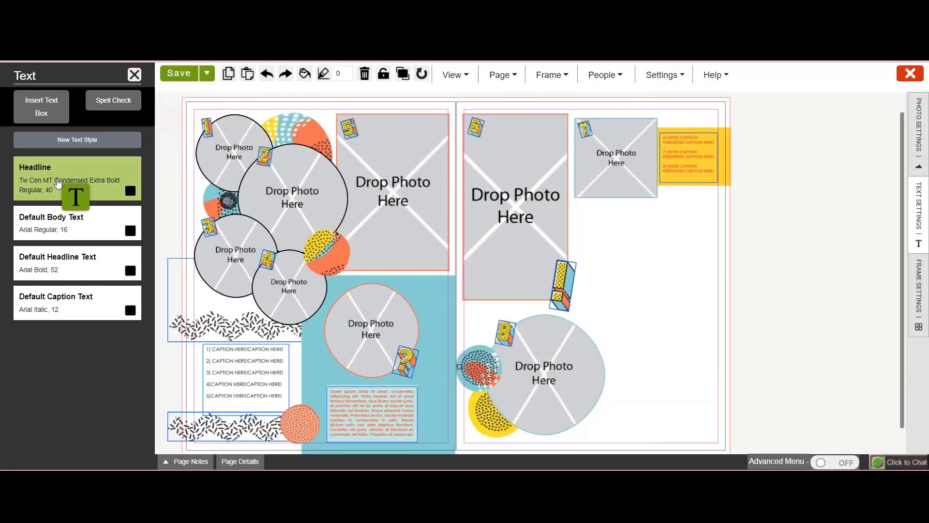
pyautogui.click(590, 220)
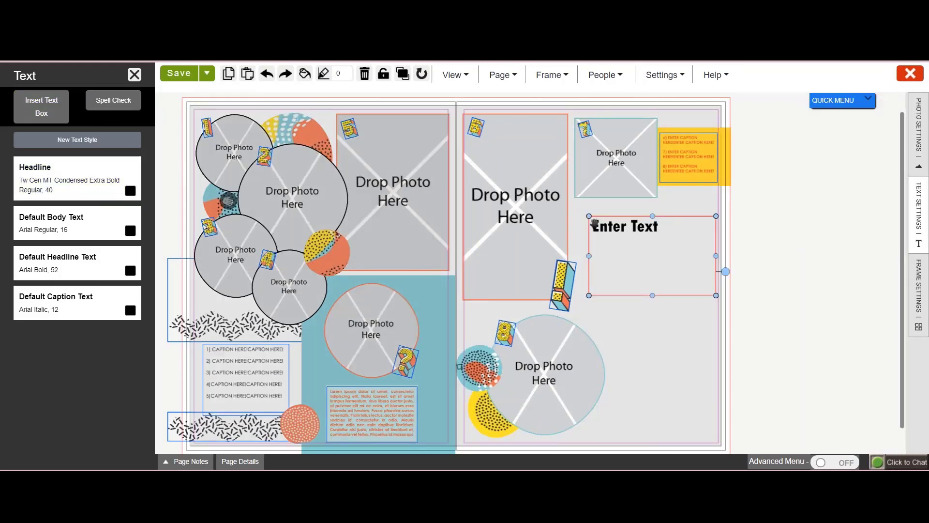
pyautogui.moveTo(594, 224); pyautogui.dragTo(582, 214)
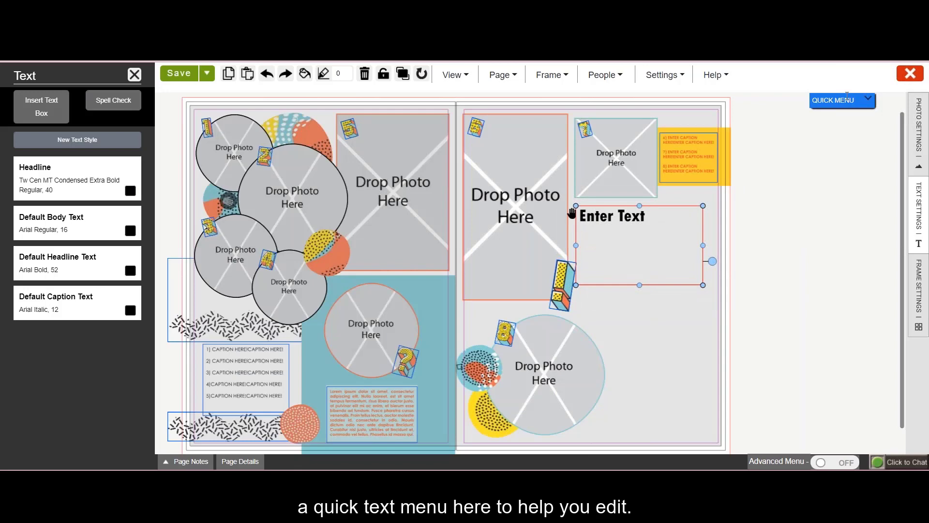
pyautogui.click(869, 100)
pyautogui.moveTo(842, 100)
pyautogui.mouseDown()
pyautogui.moveTo(434, 82)
pyautogui.moveTo(430, 125)
pyautogui.mouseUp()
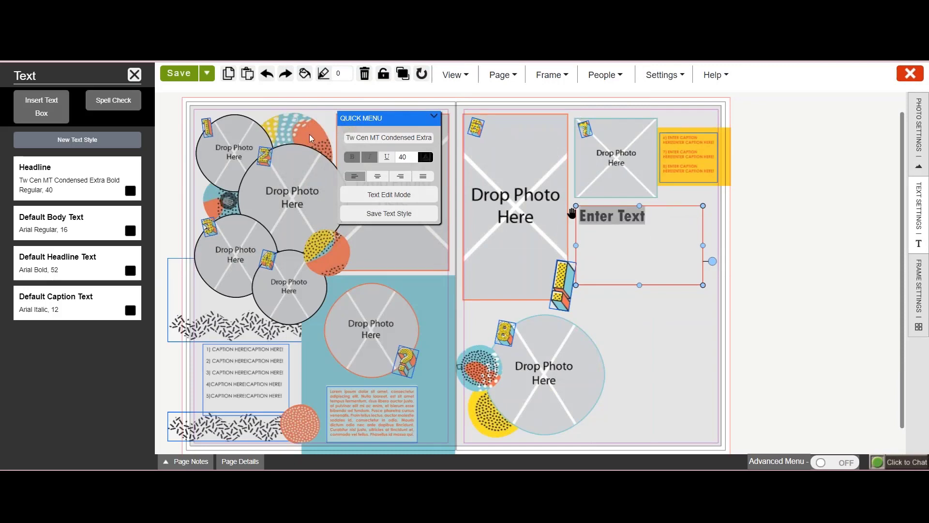
pyautogui.click(359, 138)
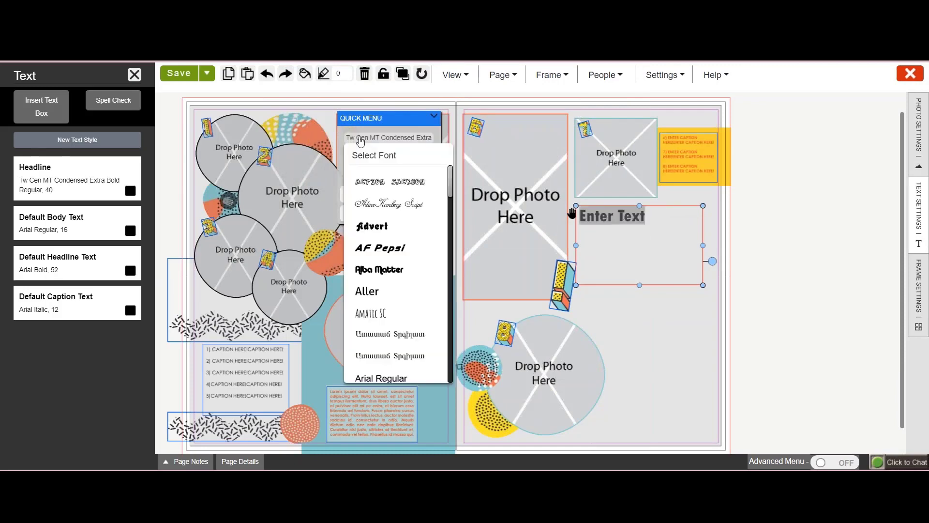
pyautogui.click(372, 225)
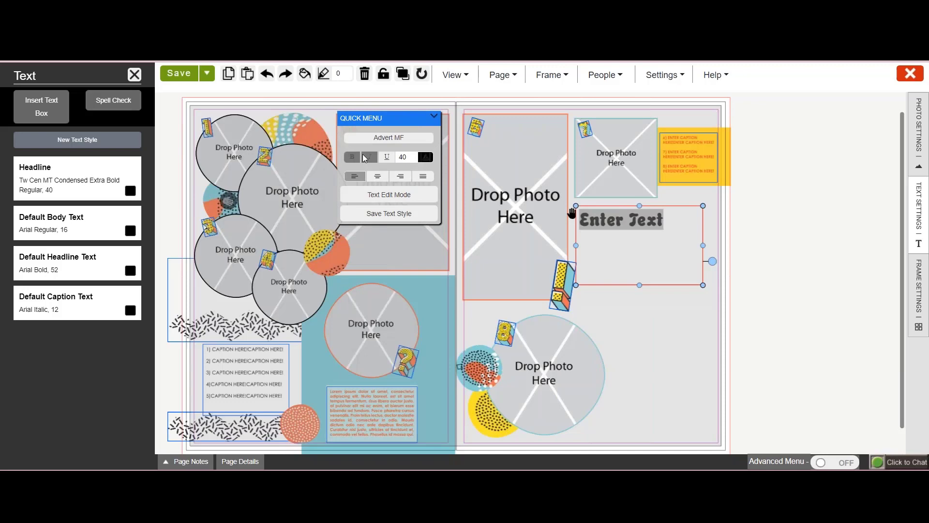
pyautogui.click(388, 137)
pyautogui.scroll(-3, 393, 239)
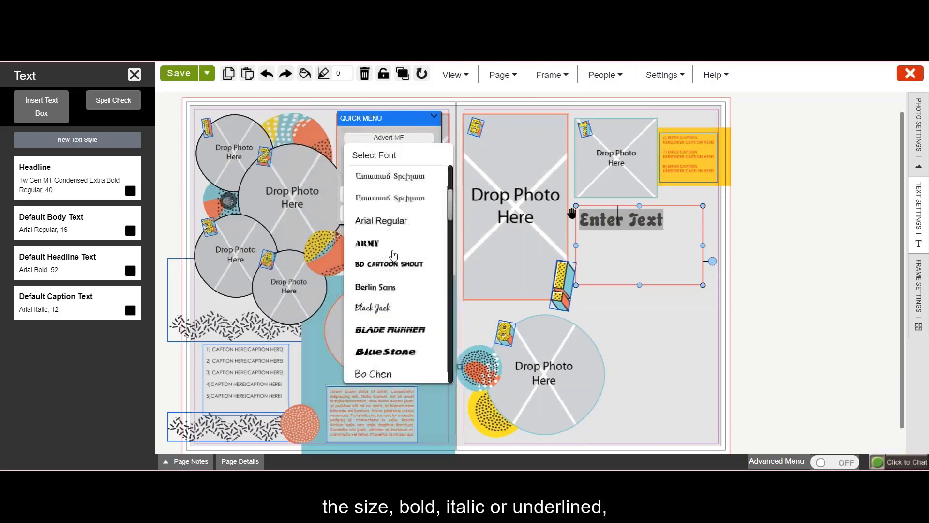
pyautogui.scroll(-5, 393, 254)
pyautogui.scroll(-5, 389, 276)
pyautogui.scroll(-5, 384, 305)
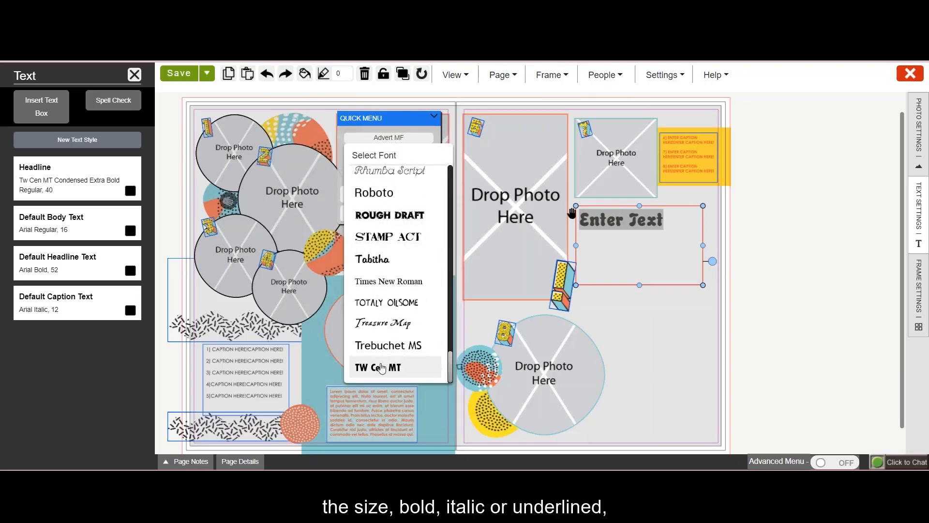
pyautogui.click(380, 368)
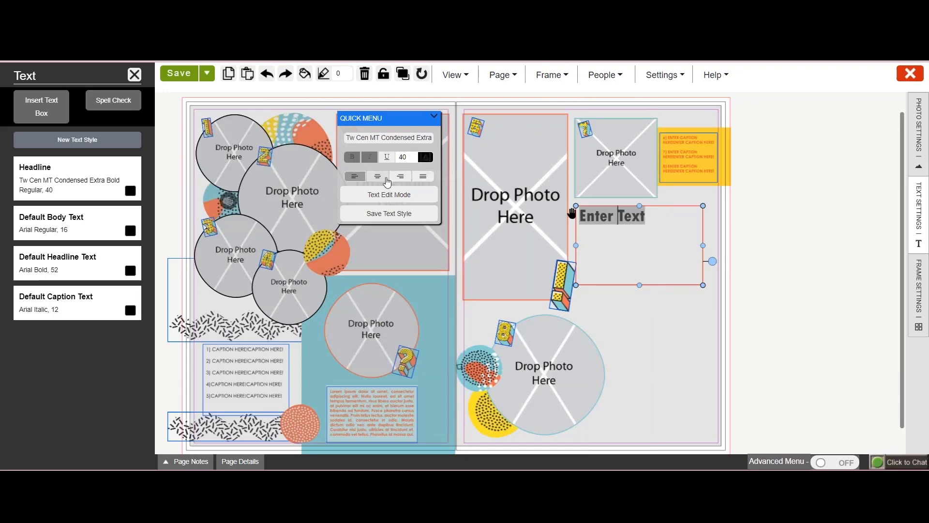
pyautogui.click(377, 177)
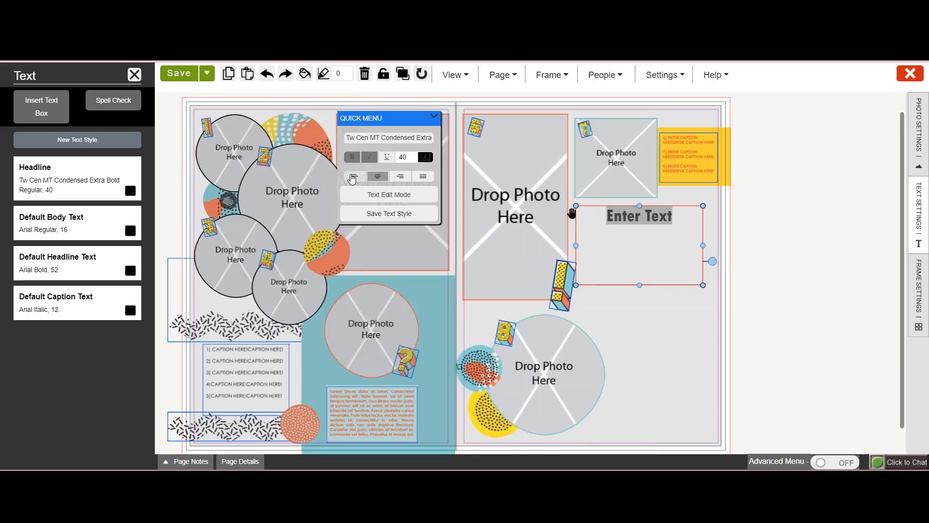
pyautogui.click(354, 177)
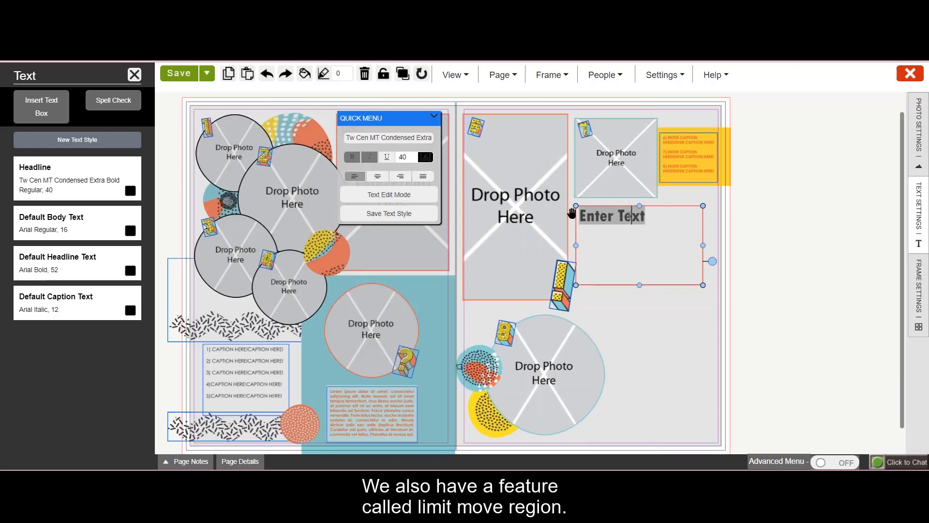
pyautogui.write('Talent S')
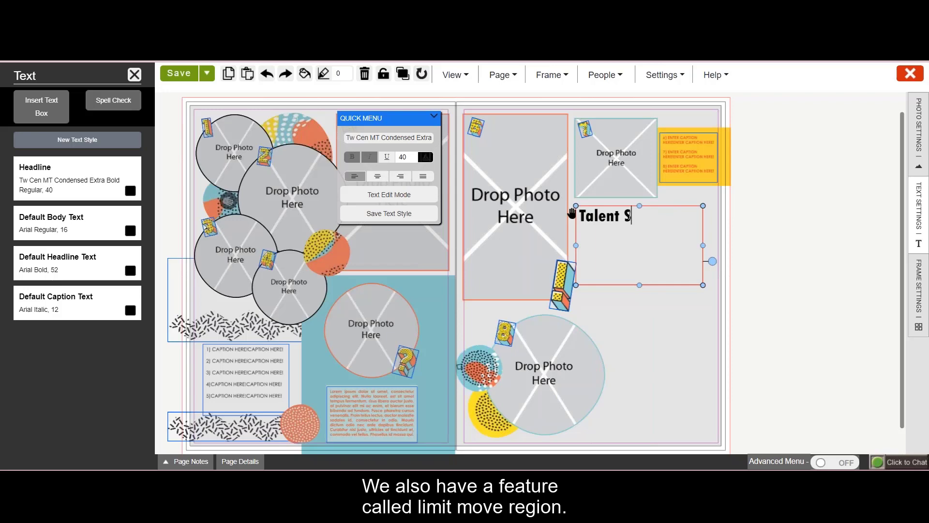
pyautogui.write('how')
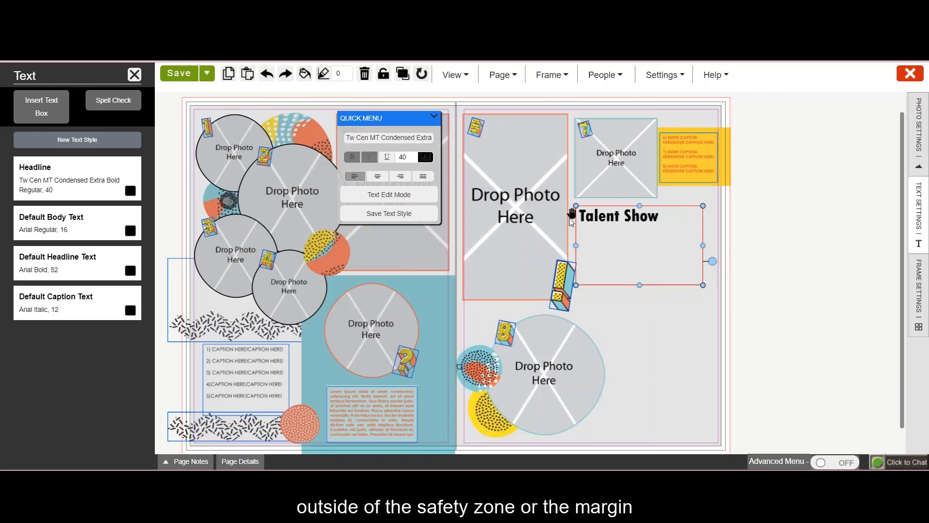
# Shift the Talent Show box right, then back just inside the page margin.
pyautogui.moveTo(573, 212)
pyautogui.mouseDown()
pyautogui.moveTo(591, 210)
pyautogui.moveTo(579, 209)
pyautogui.mouseUp()
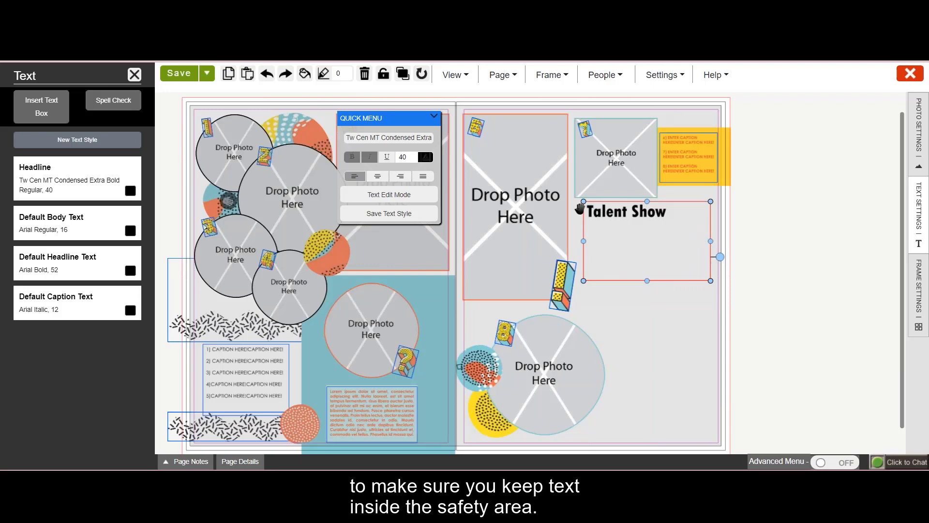
pyautogui.moveTo(580, 209); pyautogui.dragTo(573, 211)
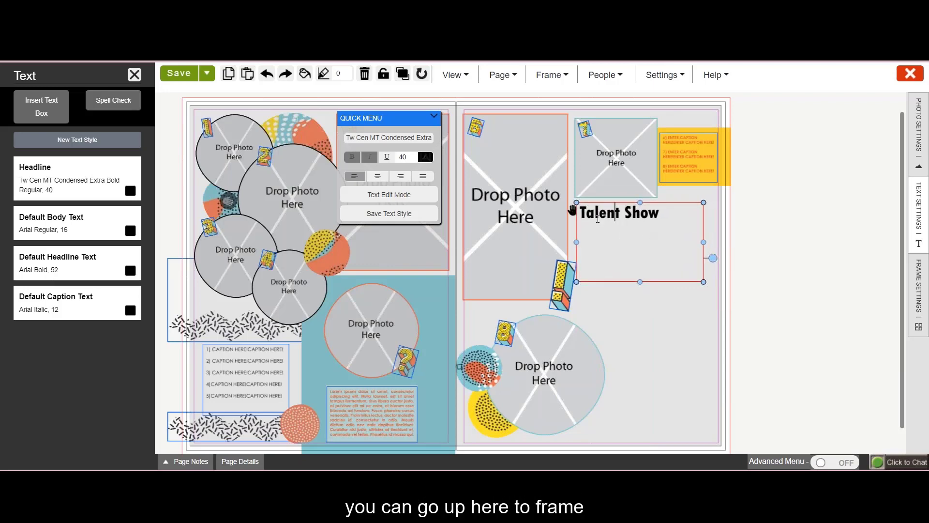
pyautogui.doubleClick(613, 212)
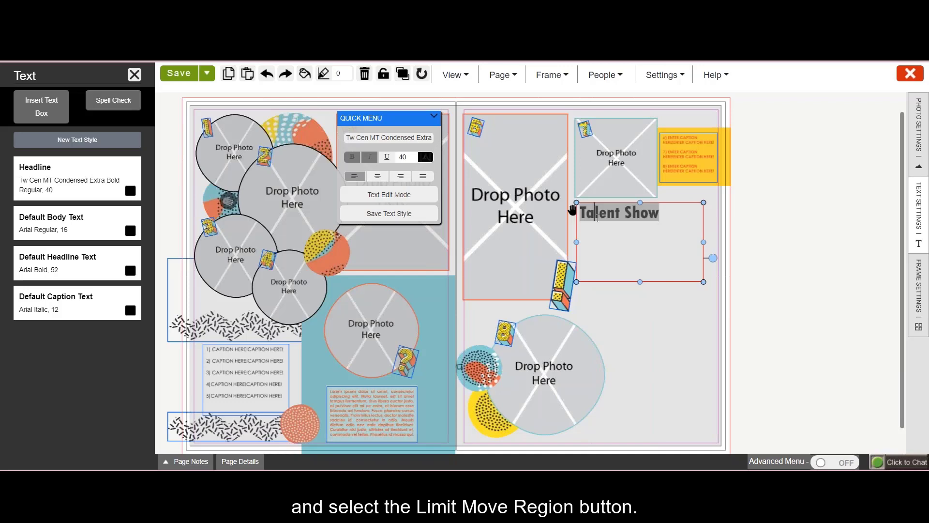
# Turn off Frame > Limit Move Region for the headline and nudge the Talent Show box right.
pyautogui.click(552, 75)
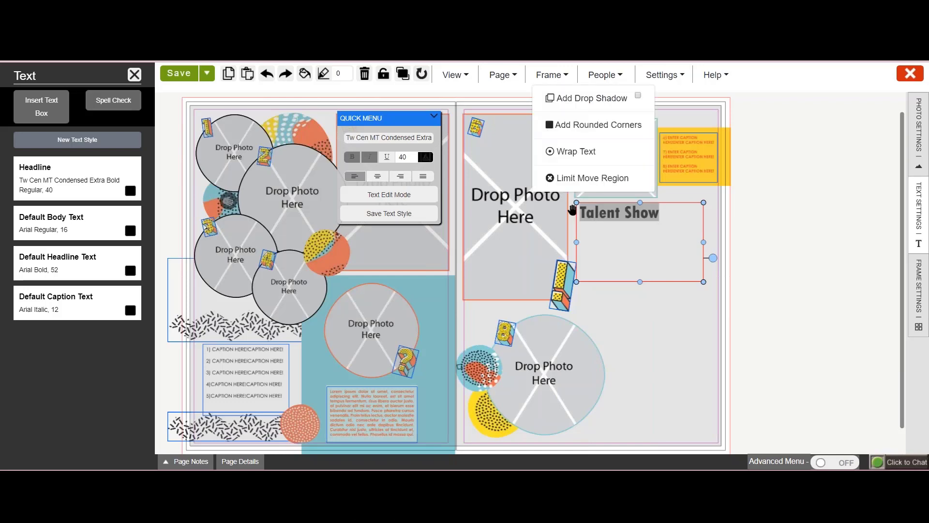
pyautogui.click(593, 178)
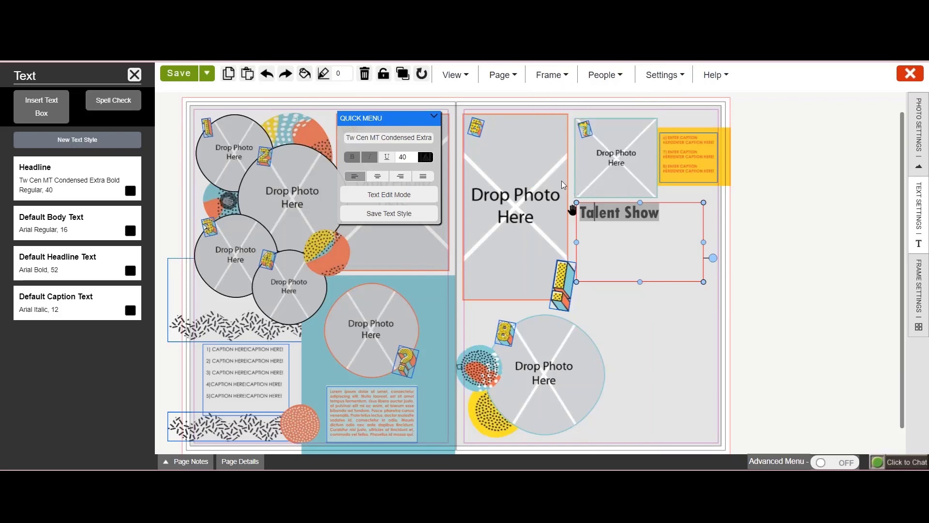
pyautogui.click(548, 75)
pyautogui.click(593, 178)
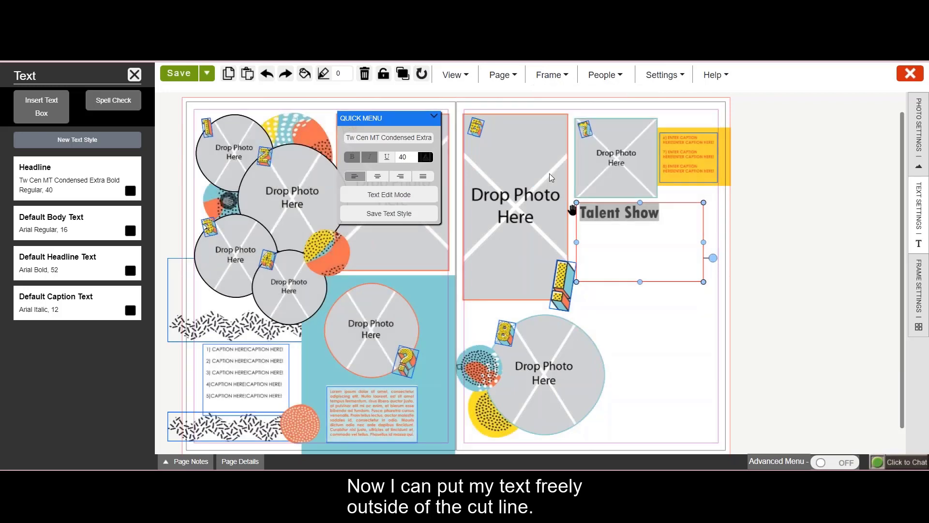
pyautogui.click(606, 235)
pyautogui.moveTo(573, 211)
pyautogui.mouseDown()
pyautogui.moveTo(612, 215)
pyautogui.moveTo(572, 212)
pyautogui.mouseUp()
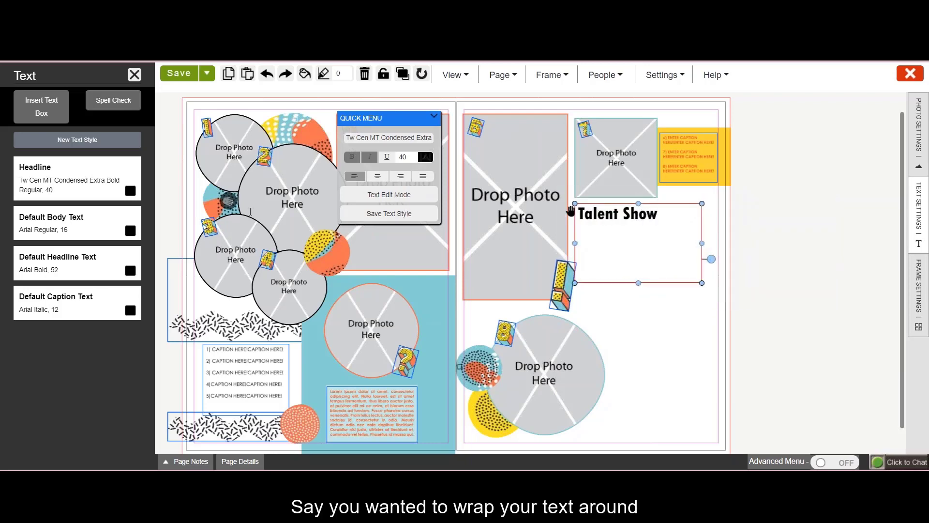
# Insert a Default Body Text box on the right page, positioned under the headline.
pyautogui.click(77, 222)
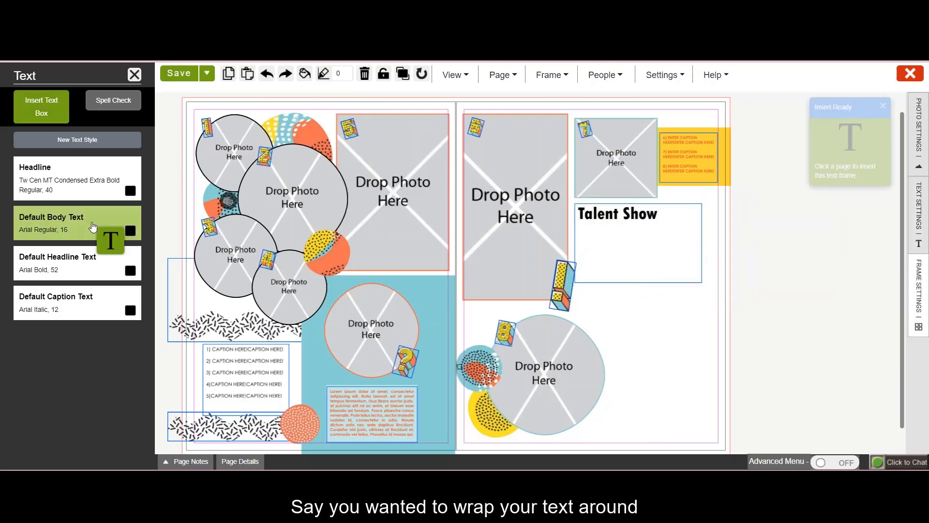
pyautogui.click(613, 309)
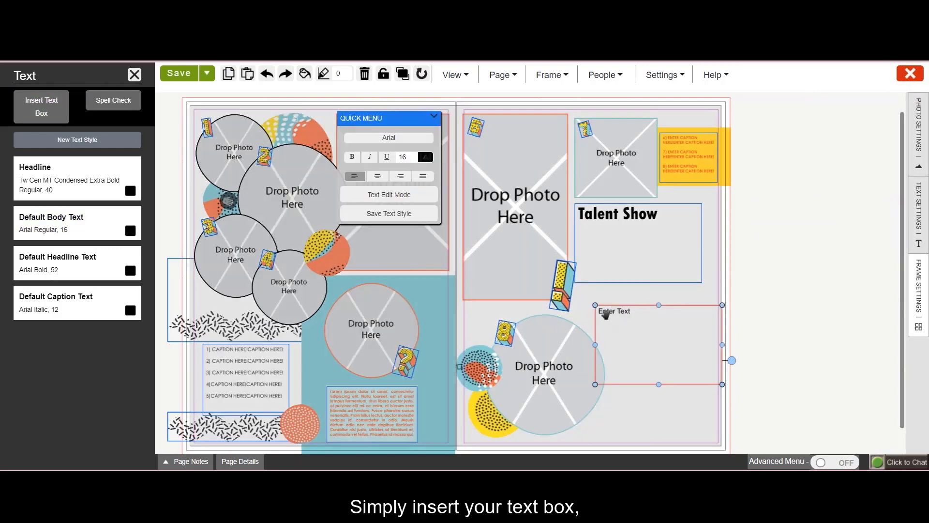
pyautogui.moveTo(605, 313)
pyautogui.mouseDown()
pyautogui.moveTo(594, 288)
pyautogui.moveTo(581, 286)
pyautogui.mouseUp()
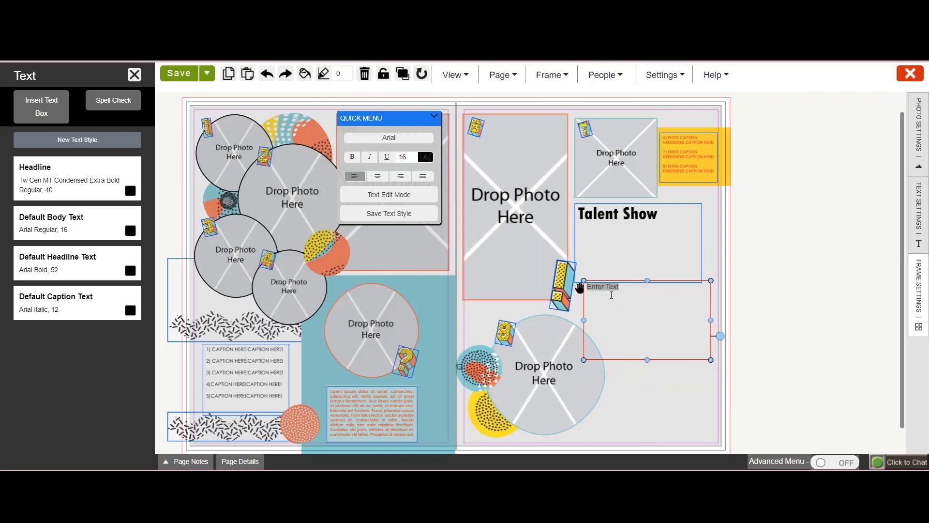
# Fill the box with pasted repeated placeholder text and enlarge it downward.
pyautogui.click(622, 288)
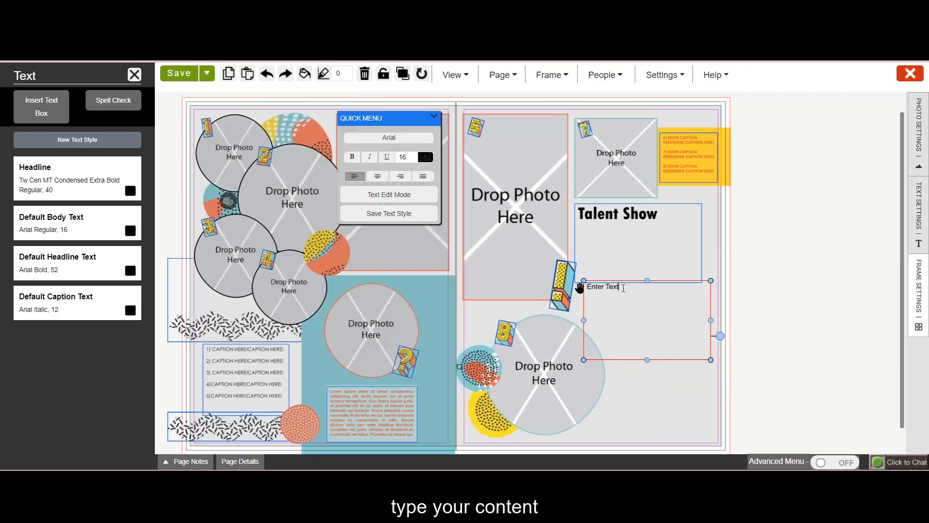
pyautogui.moveTo(623, 286); pyautogui.dragTo(584, 287)
pyautogui.hotkey('ctrl', 'c')
pyautogui.click(643, 289)
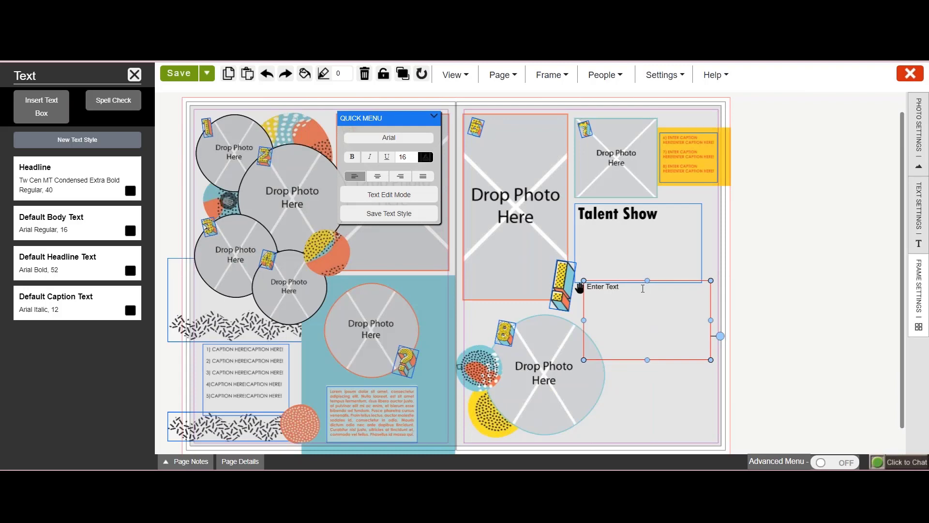
pyautogui.hotkey('ctrl', 'v')
pyautogui.hotkey('ctrl', 'v')
pyautogui.hotkey('ctrl', 'v')
pyautogui.hotkey('ctrl', 'v')
pyautogui.hotkey('ctrl', 'v')
pyautogui.hotkey('ctrl', 'v')
pyautogui.hotkey('ctrl', 'v')
pyautogui.hotkey('ctrl', 'v')
pyautogui.hotkey('ctrl', 'v')
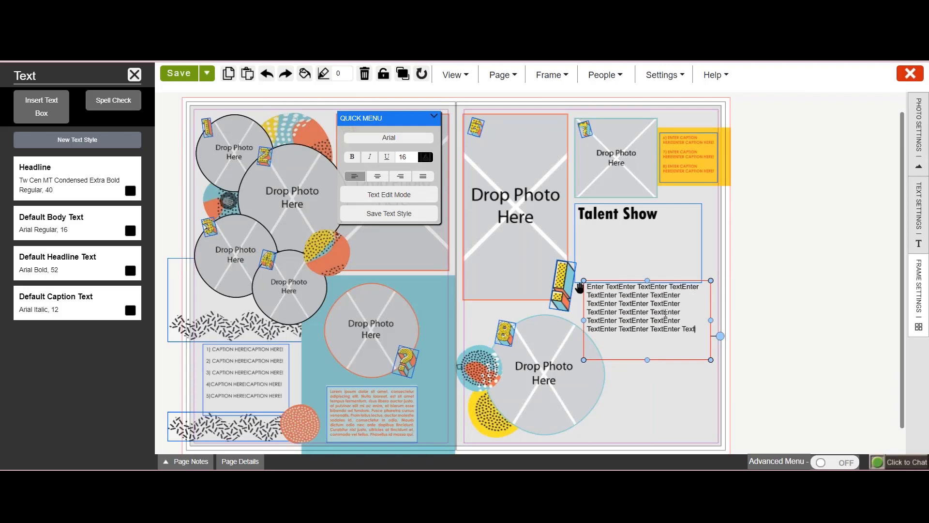
pyautogui.hotkey('ctrl', 'v')
pyautogui.hotkey('ctrl', 'v')
pyautogui.hotkey('ctrl', 'v')
pyautogui.hotkey('ctrl', 'v')
pyautogui.hotkey('ctrl', 'v')
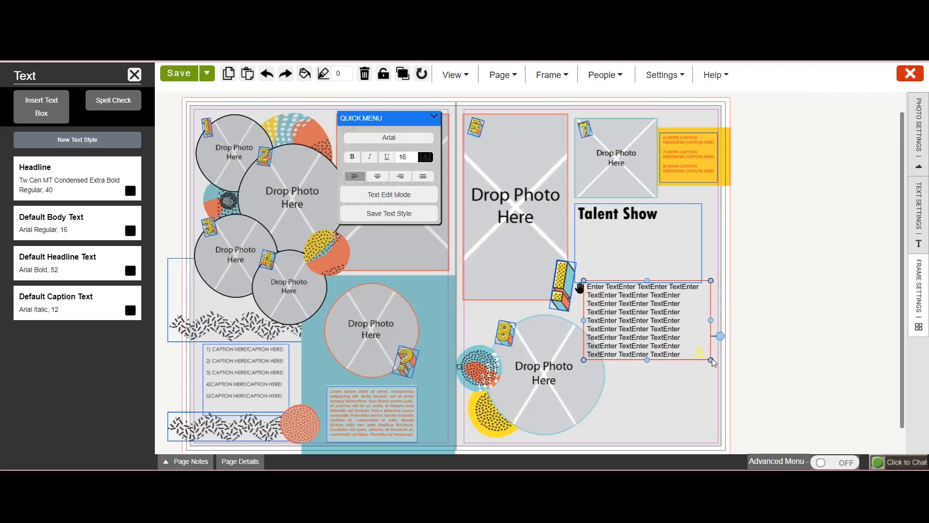
pyautogui.moveTo(710, 360); pyautogui.dragTo(714, 431)
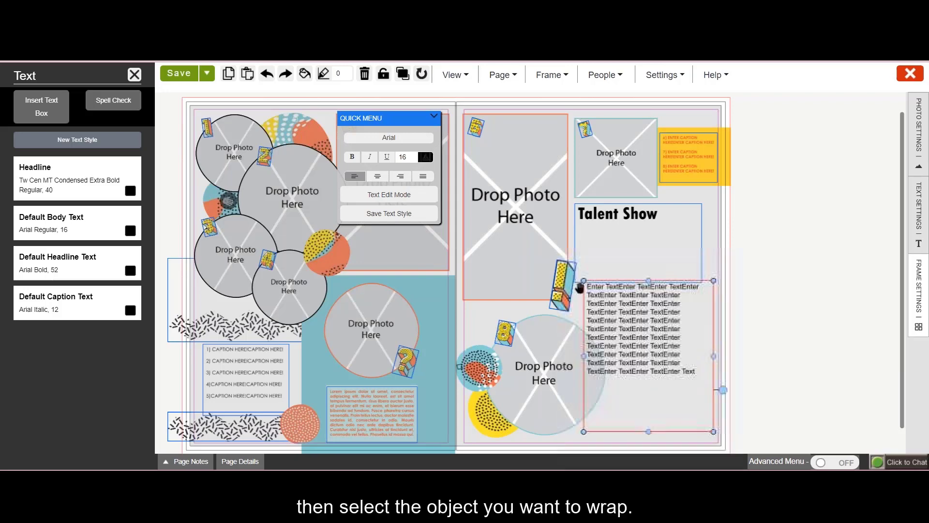
pyautogui.moveTo(580, 286); pyautogui.dragTo(579, 298)
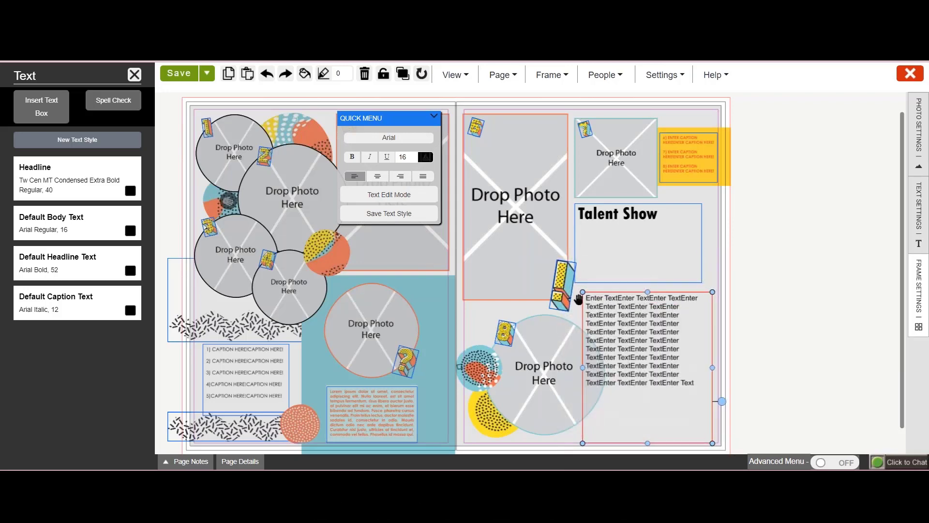
# Apply Frame > Wrap Text to the circular photo frame and shift the body text box slightly.
pyautogui.click(544, 341)
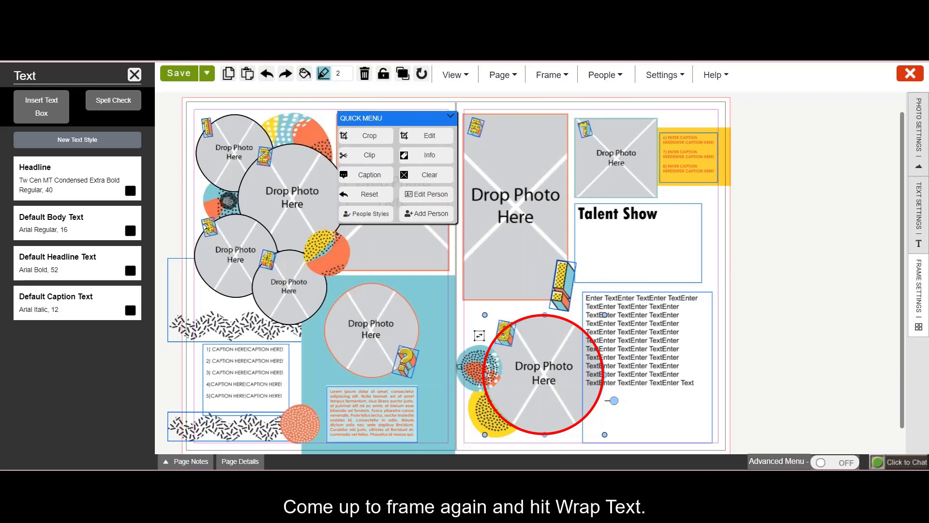
pyautogui.click(547, 74)
pyautogui.click(553, 155)
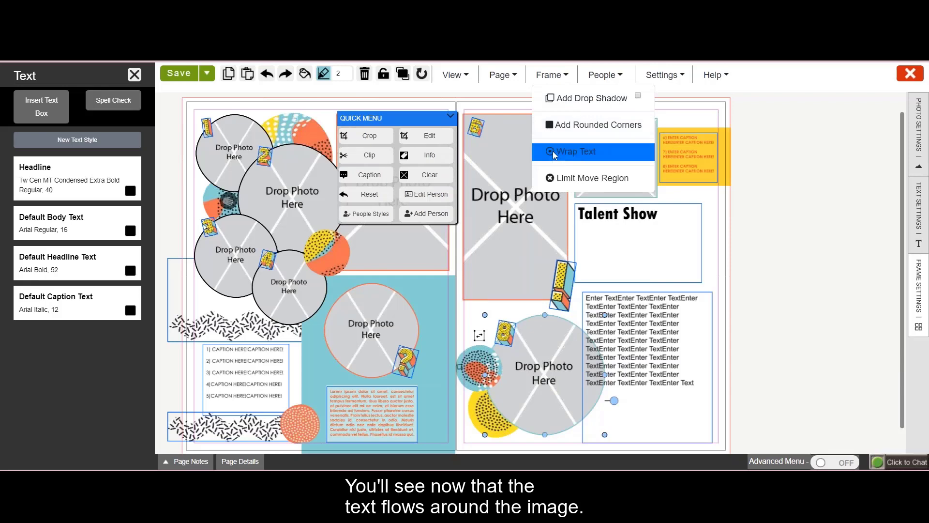
pyautogui.click(611, 307)
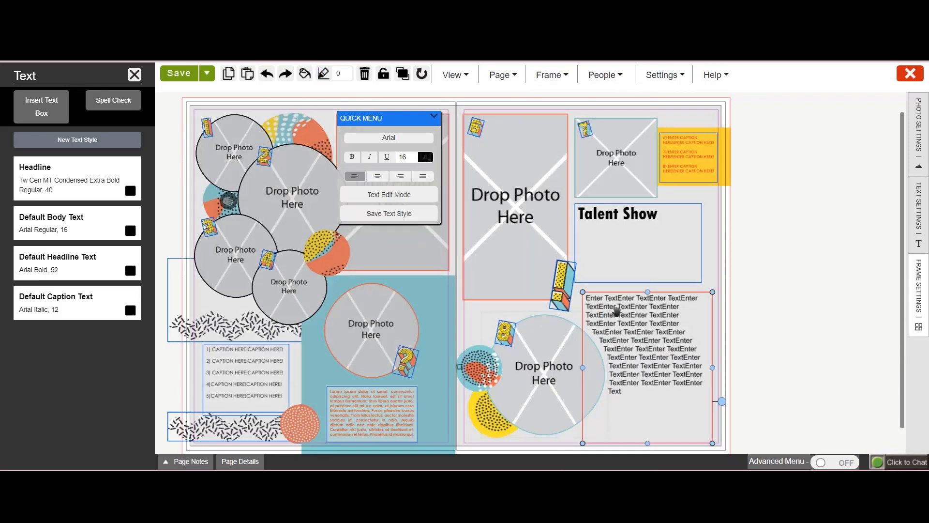
pyautogui.moveTo(611, 307)
pyautogui.mouseDown()
pyautogui.moveTo(620, 342)
pyautogui.moveTo(603, 341)
pyautogui.moveTo(603, 311)
pyautogui.mouseUp()
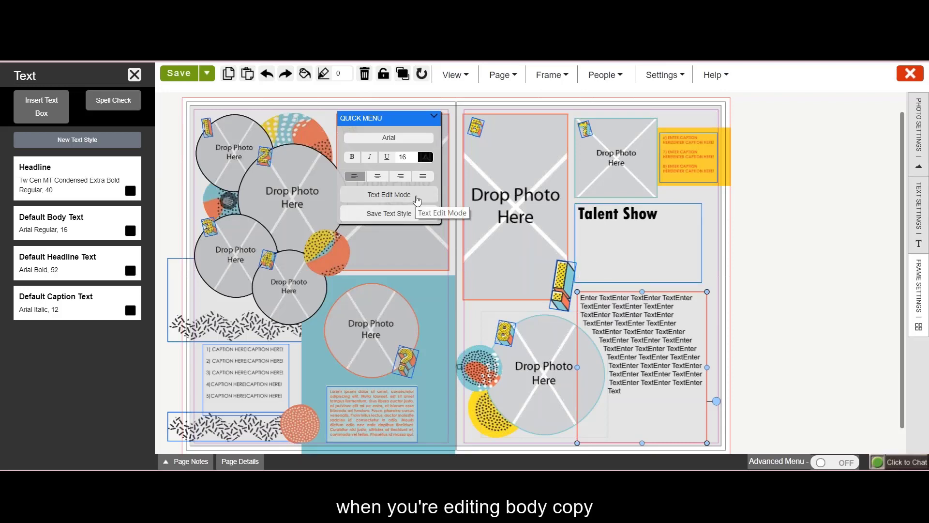
pyautogui.click(417, 198)
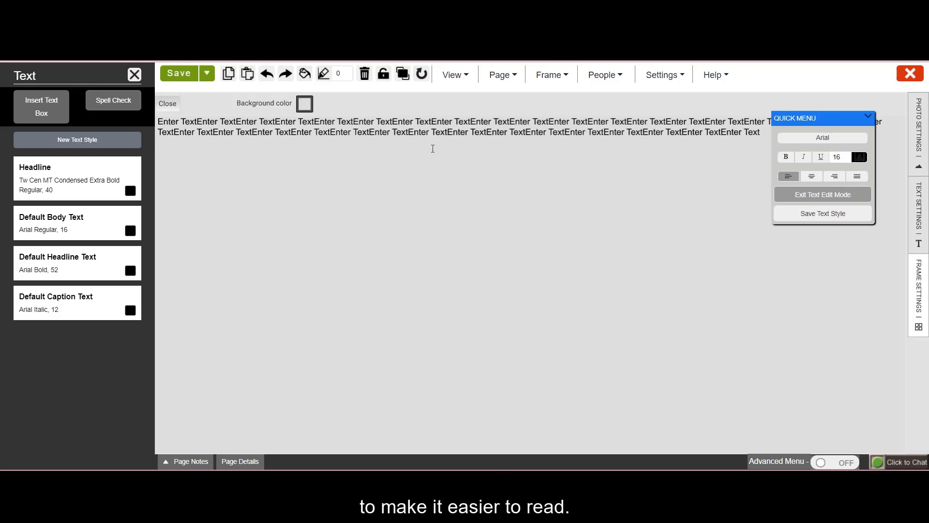
pyautogui.click(304, 103)
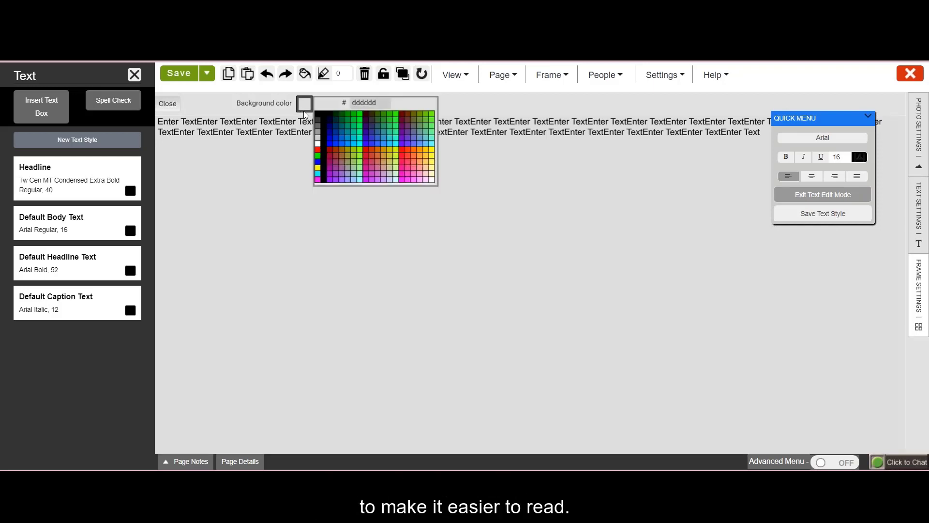
pyautogui.click(346, 121)
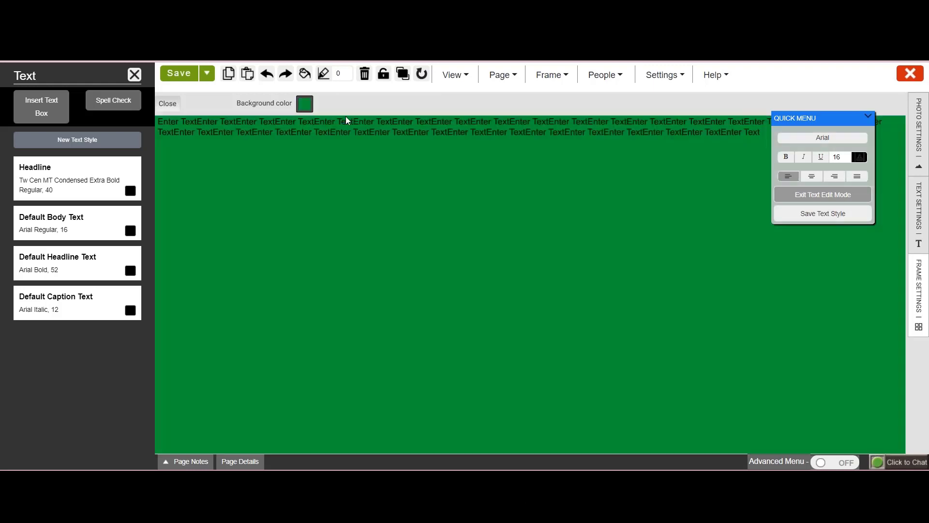
pyautogui.click(304, 103)
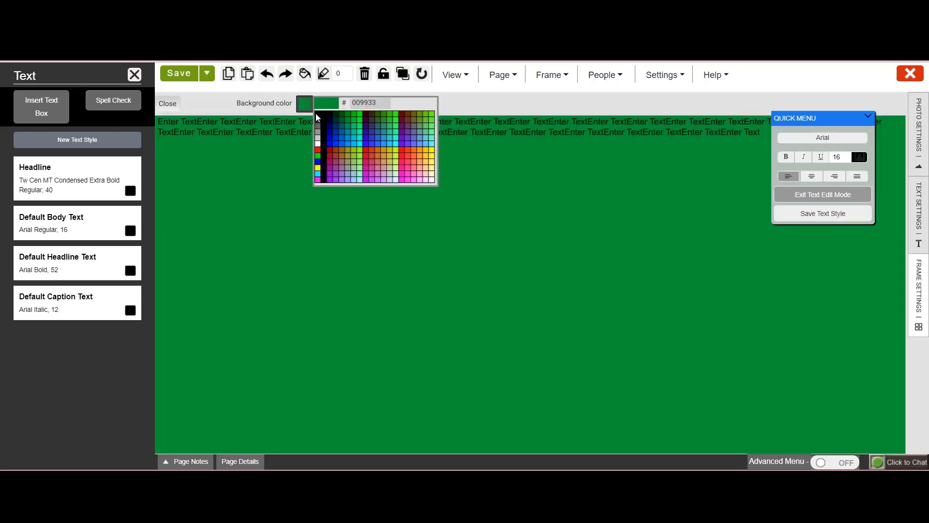
pyautogui.click(317, 149)
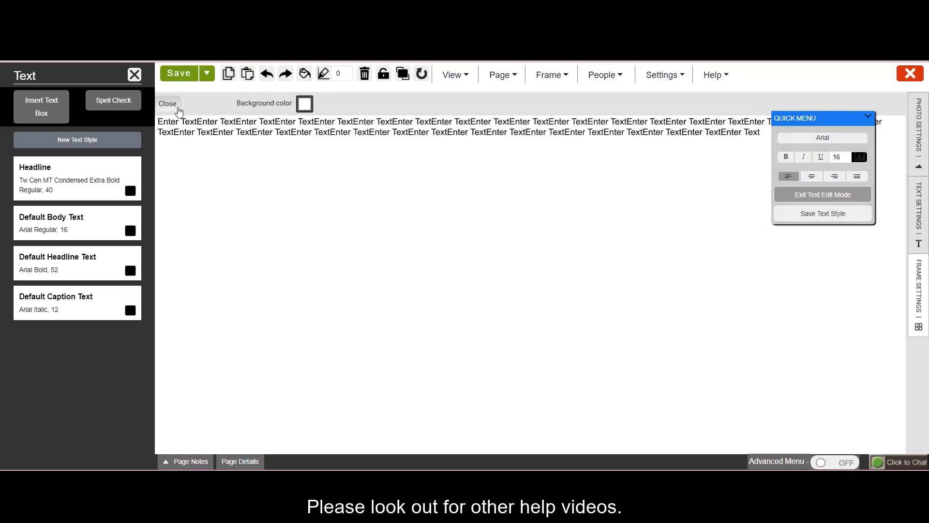
pyautogui.click(168, 103)
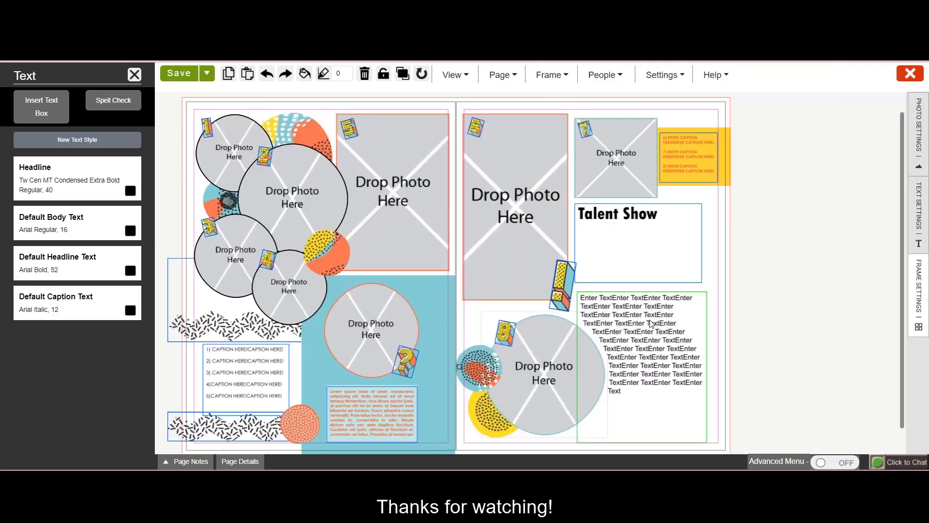